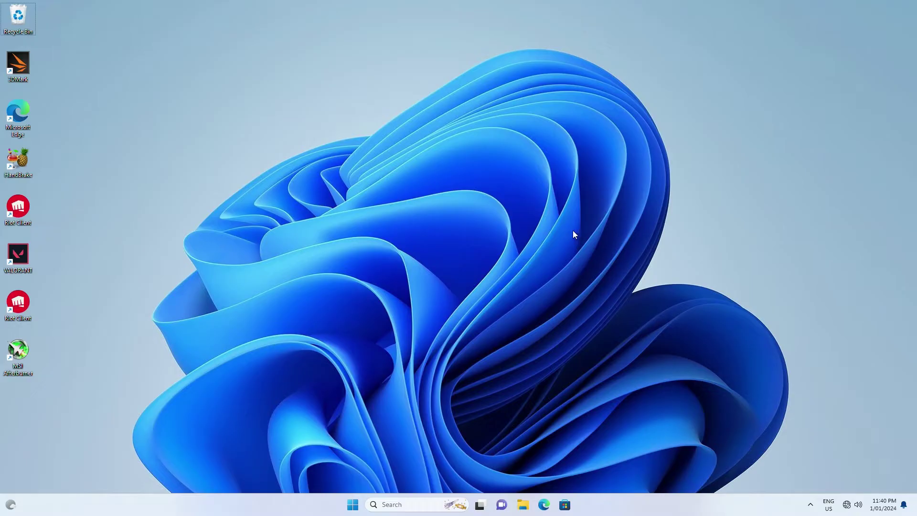
Open Computer Management from This PC and show Disk Management maximized.
left_click(523, 504)
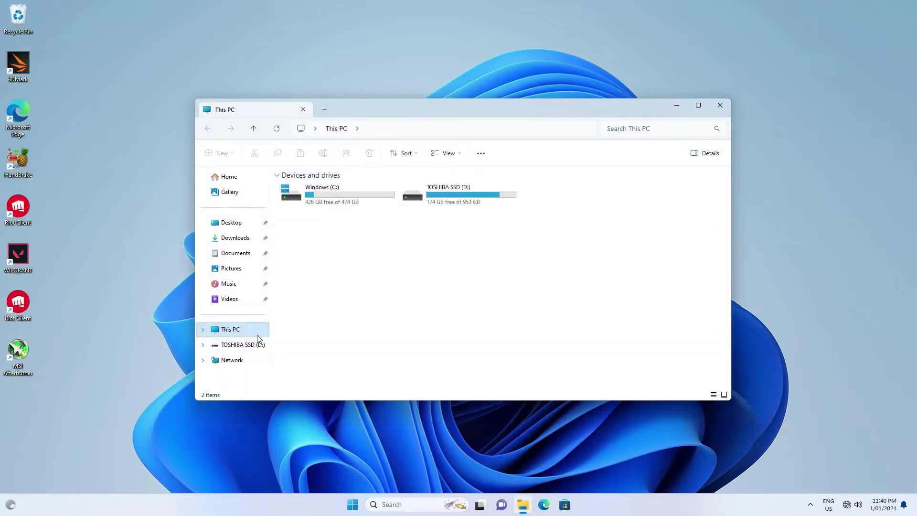
right_click(255, 332)
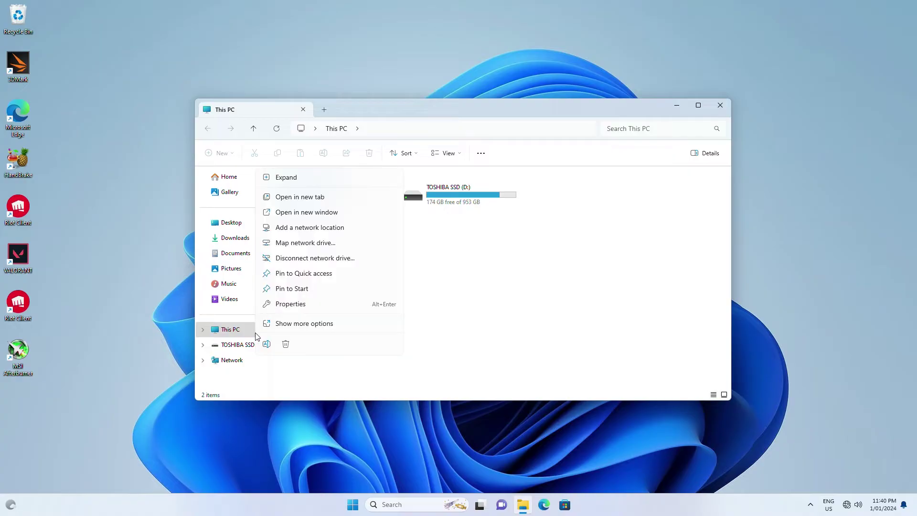
left_click(279, 324)
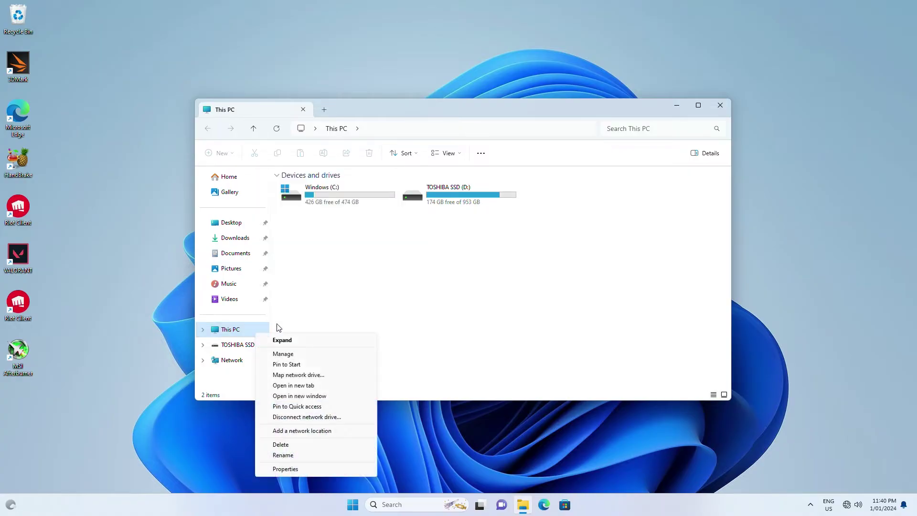
left_click(288, 356)
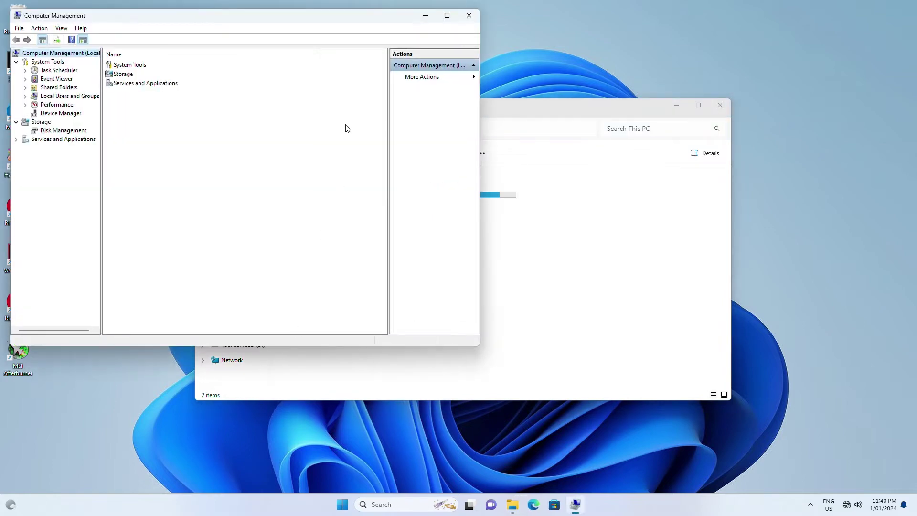
left_click(78, 132)
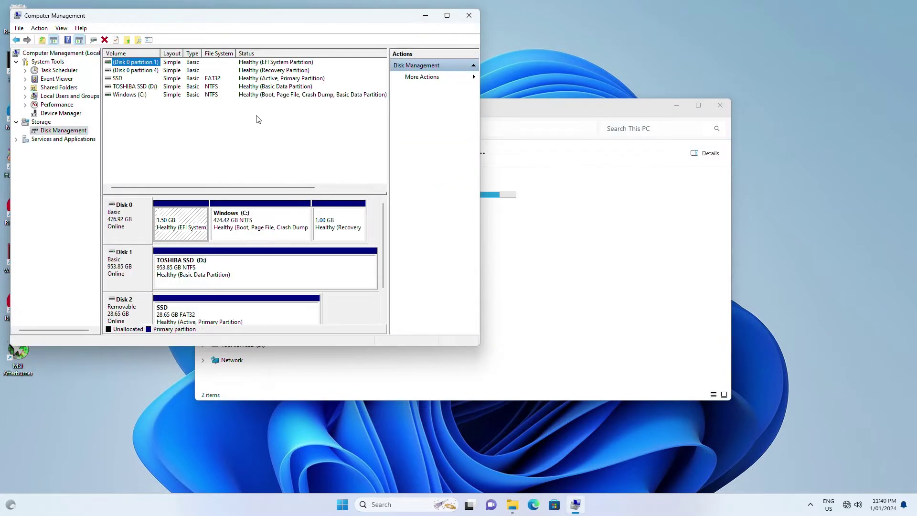
left_click(447, 16)
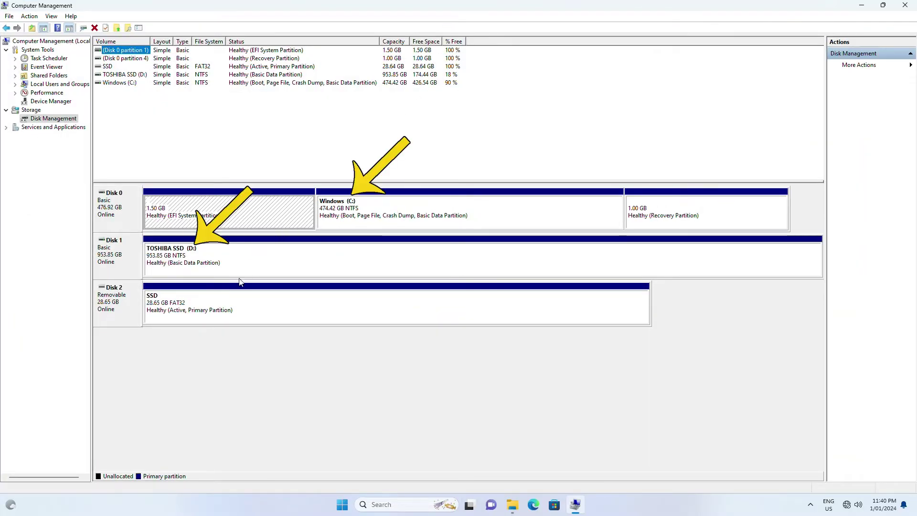
Give the Disk 2 SSD volume drive letter E, then close Computer Management.
right_click(226, 314)
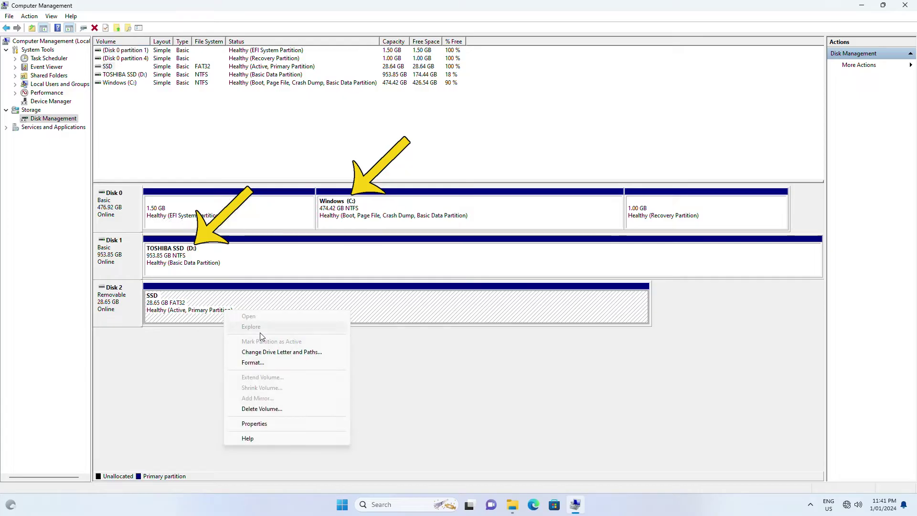
left_click(283, 353)
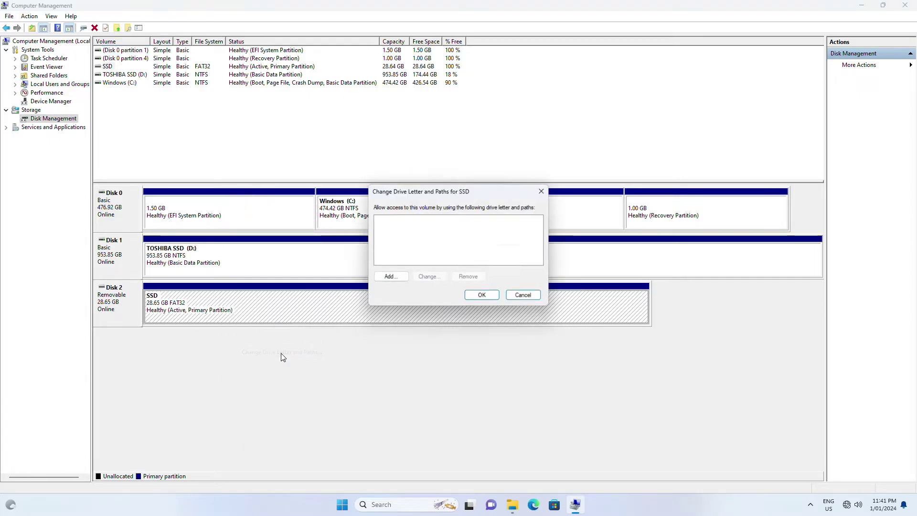
left_click(390, 277)
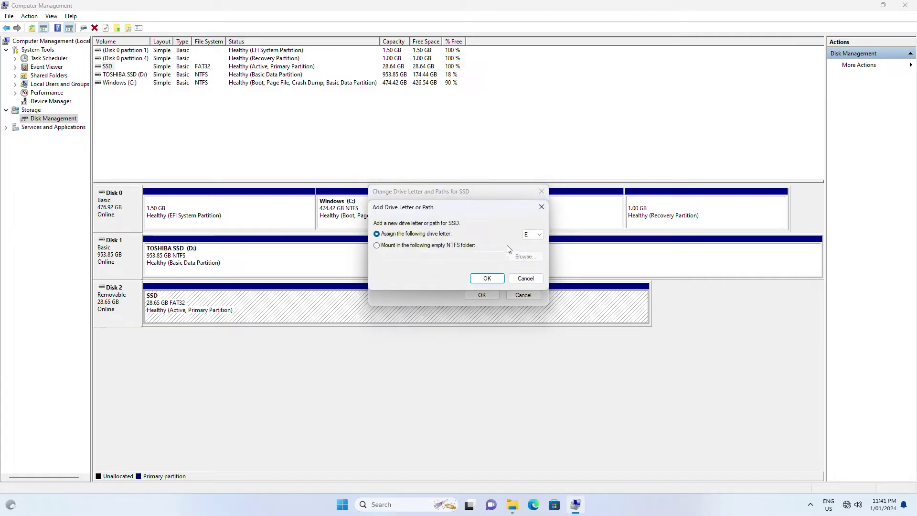
left_click(488, 279)
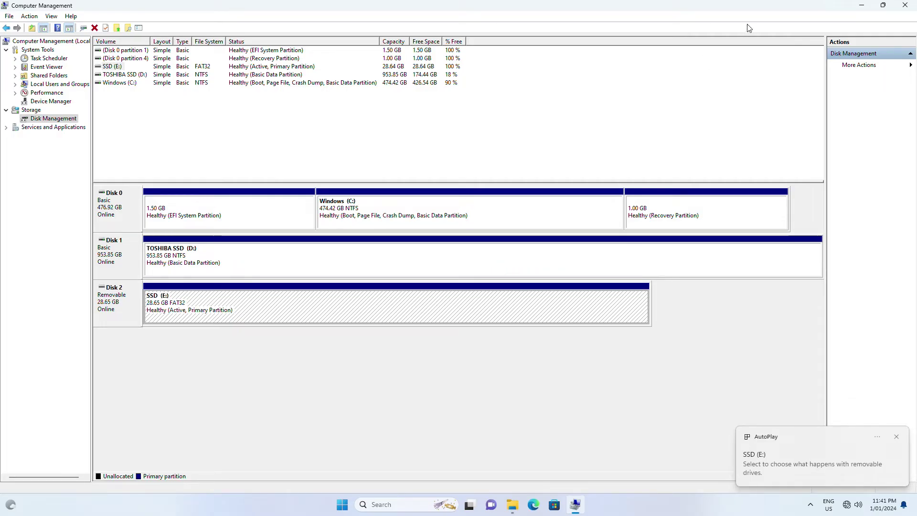
left_click(905, 5)
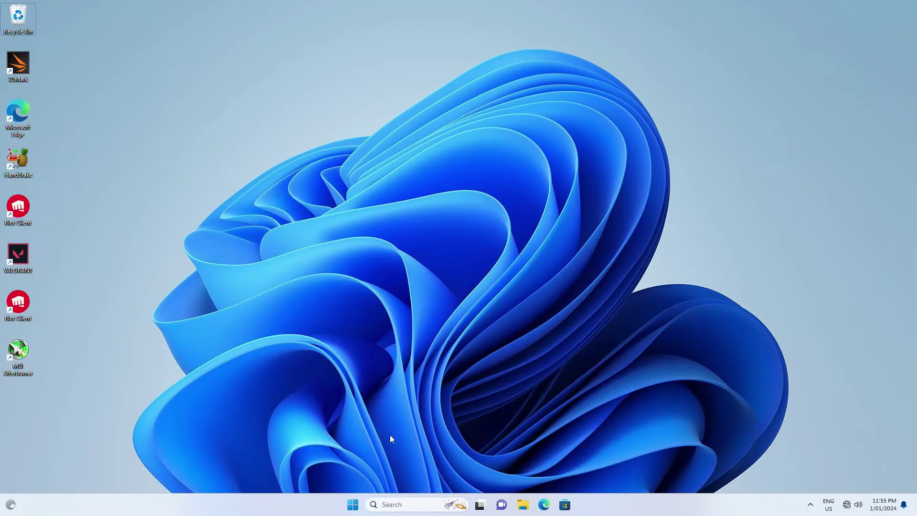
Open Computer Management from This PC's Manage option and go to Disk Management.
left_click(523, 505)
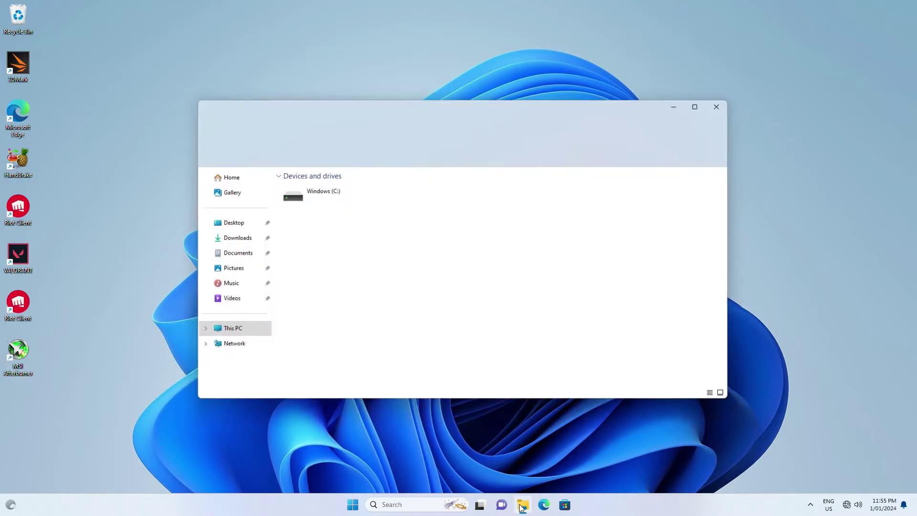
right_click(245, 332)
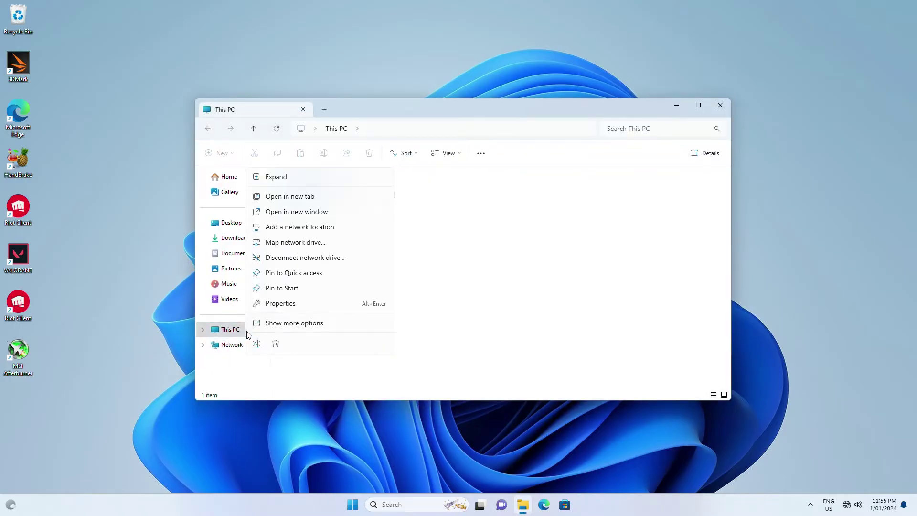
left_click(265, 323)
left_click(282, 354)
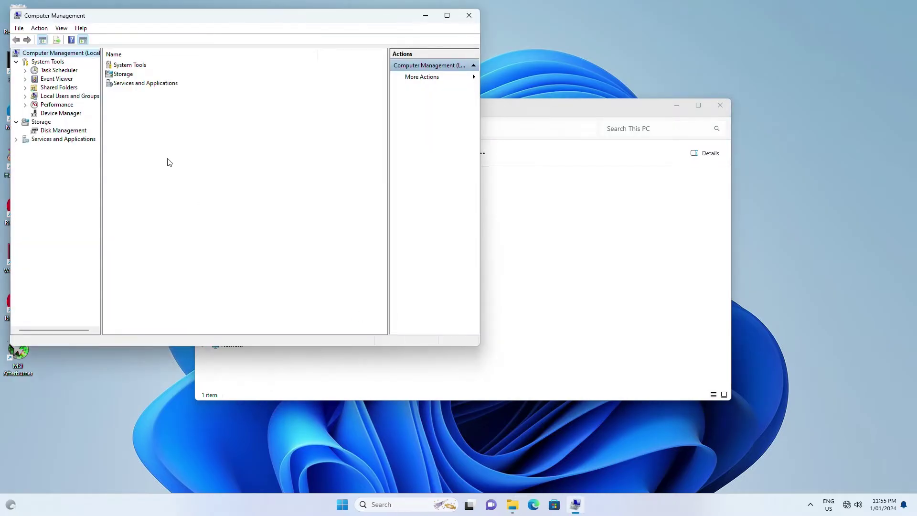
left_click(62, 131)
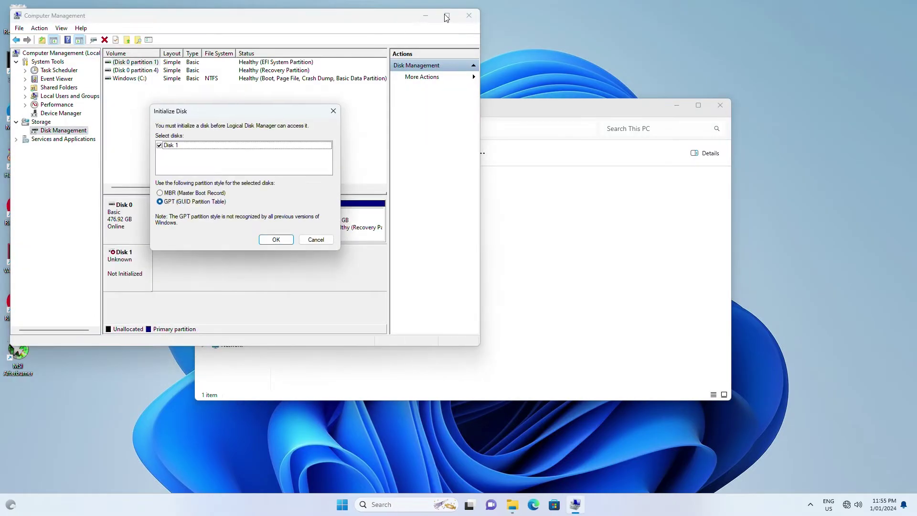
Dismiss the initialization prompt, maximize the window, and start Initialize Disk on Disk 1.
left_click(317, 241)
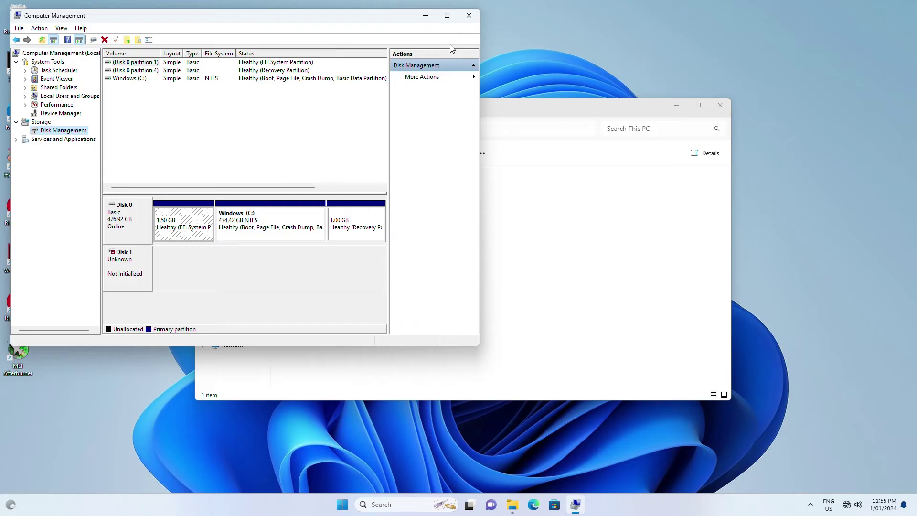
left_click(447, 16)
right_click(129, 258)
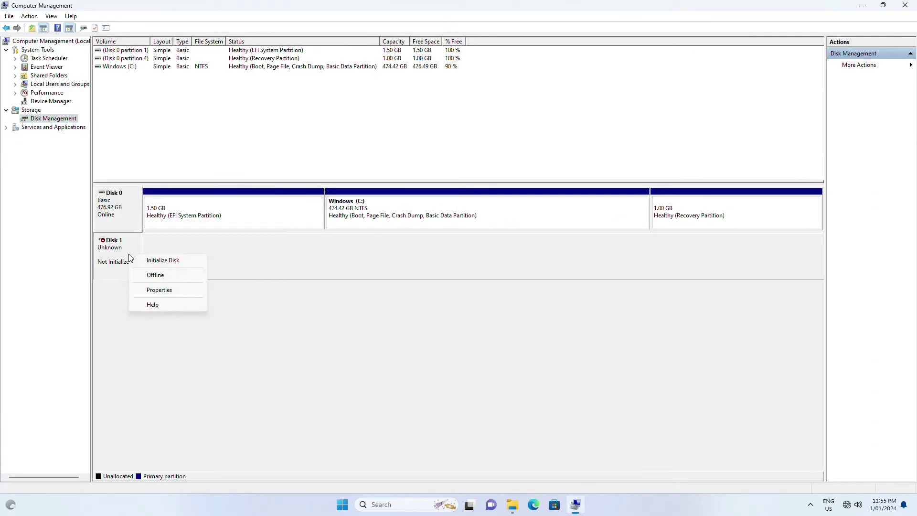
left_click(157, 262)
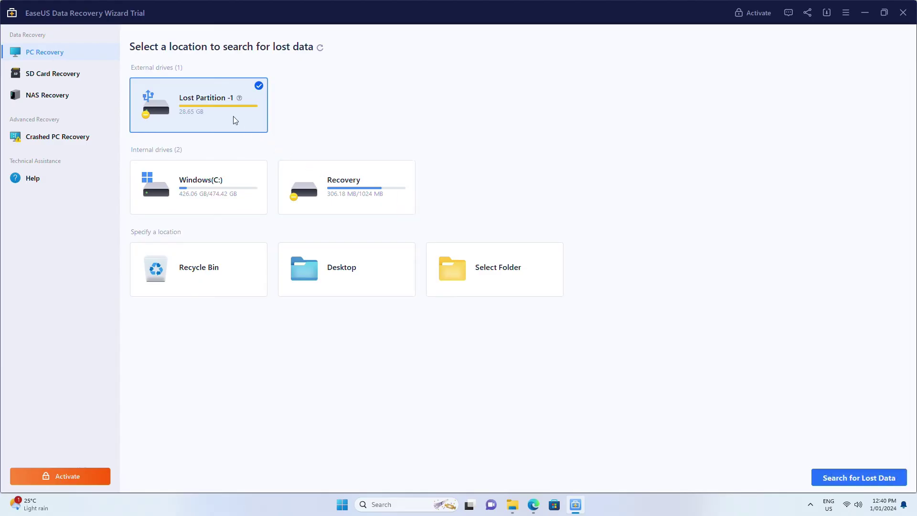
Search Lost Partition -1 for lost data in EaseUS.
left_click(843, 477)
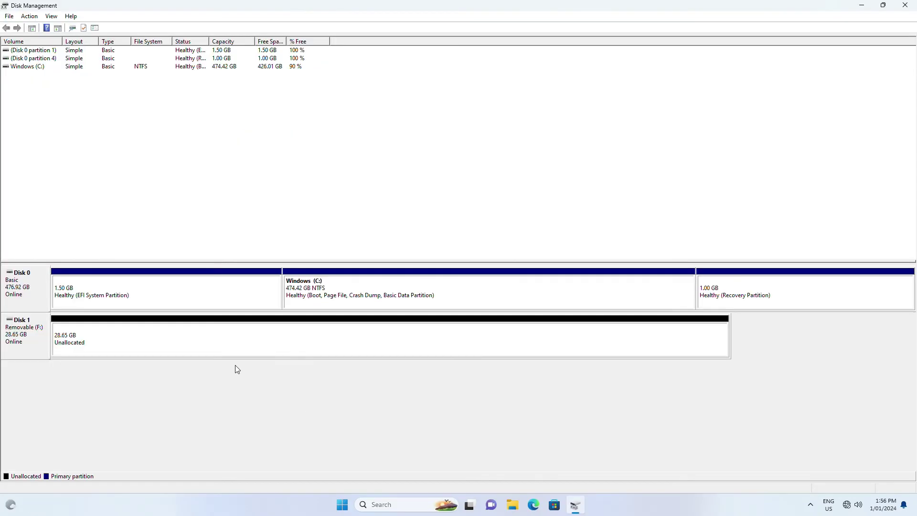
Create a full-size NTFS simple volume labelled SSD with letter D on Disk 1's unallocated space.
right_click(228, 333)
left_click(245, 340)
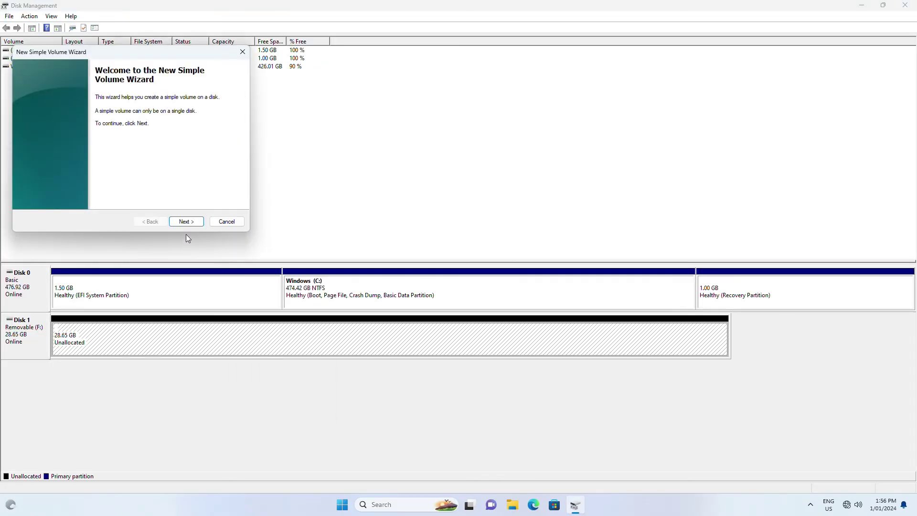
left_click(187, 222)
left_click(188, 222)
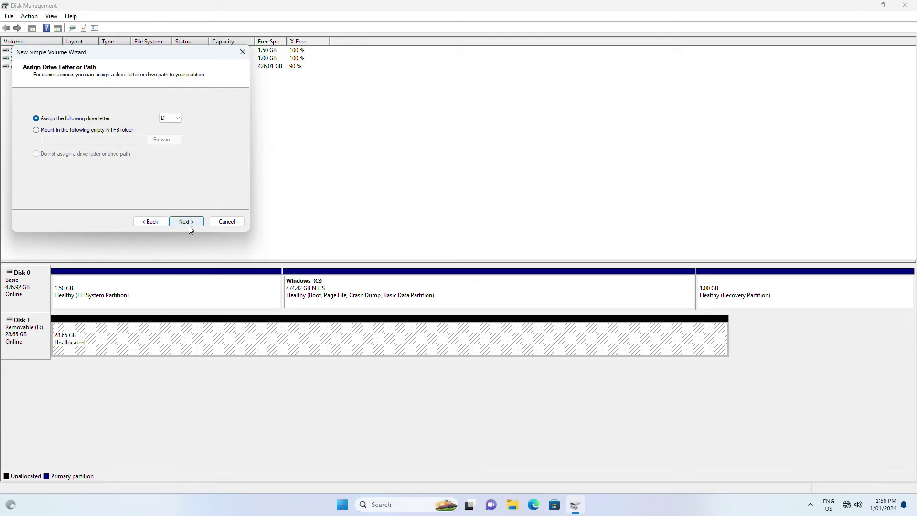
left_click(188, 225)
type("SSD")
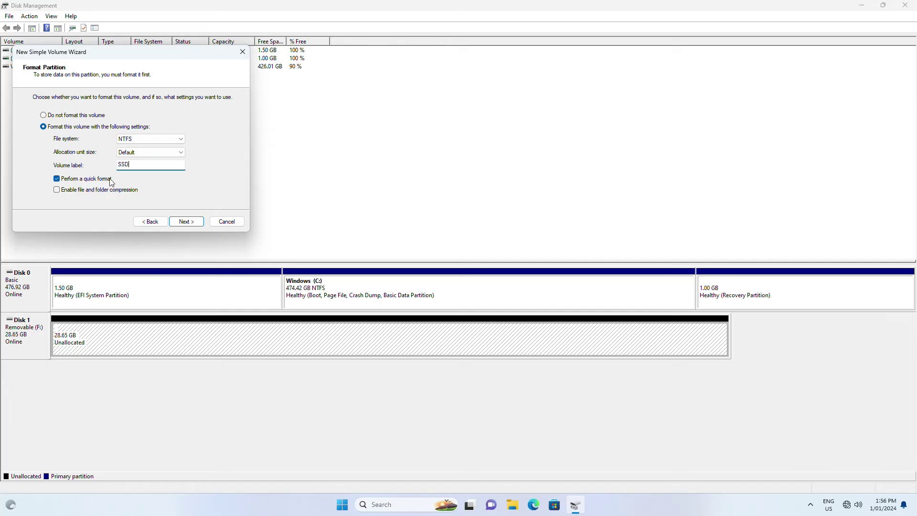
left_click(189, 222)
left_click(188, 223)
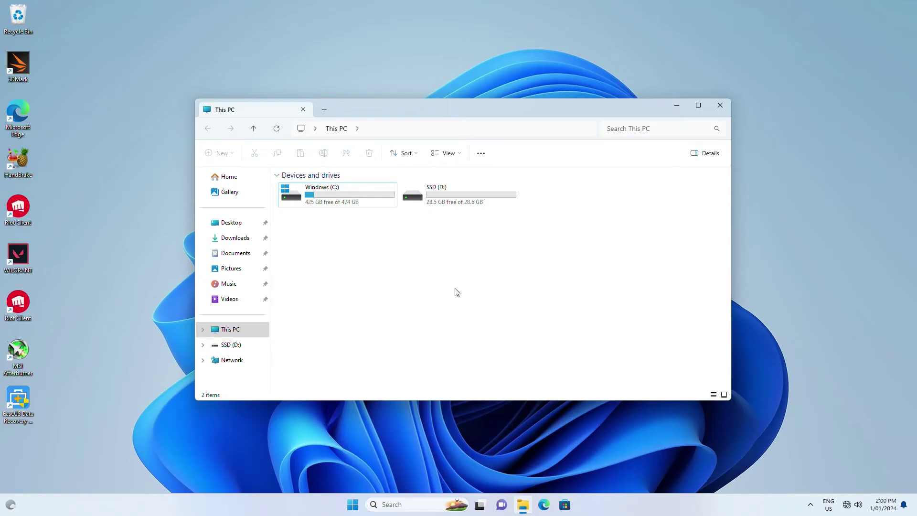
Open Computer Management from This PC and show Device Manager maximized.
right_click(215, 324)
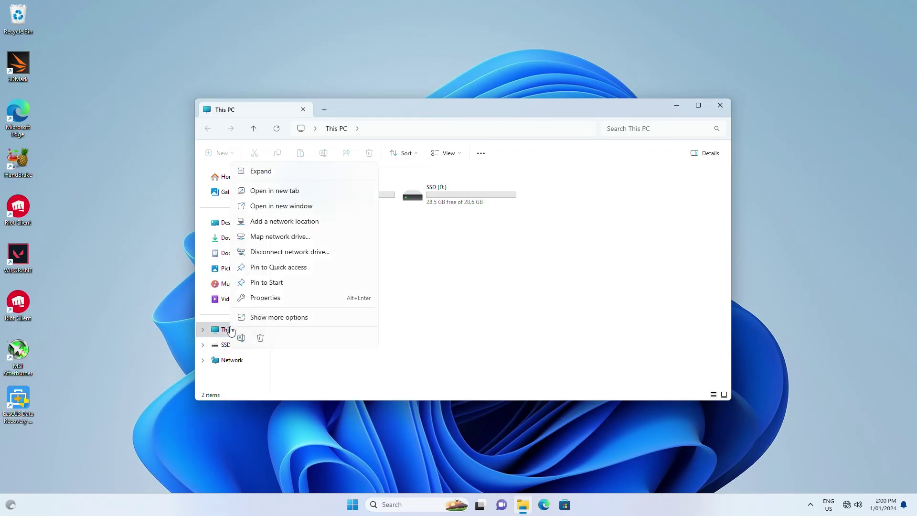
left_click(253, 319)
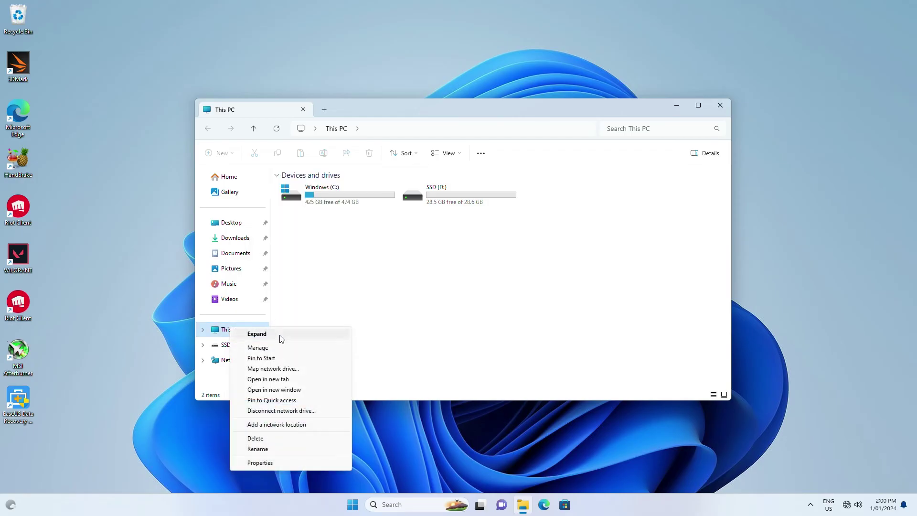
left_click(280, 349)
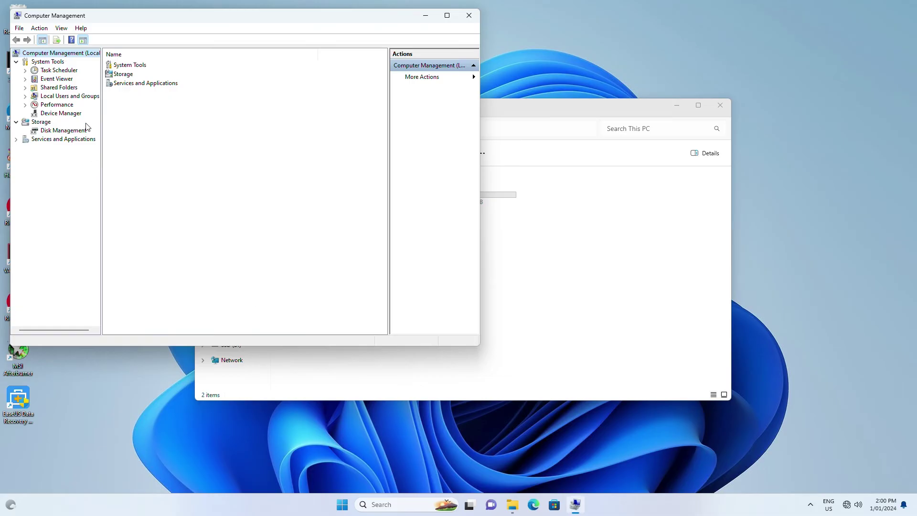
left_click(72, 114)
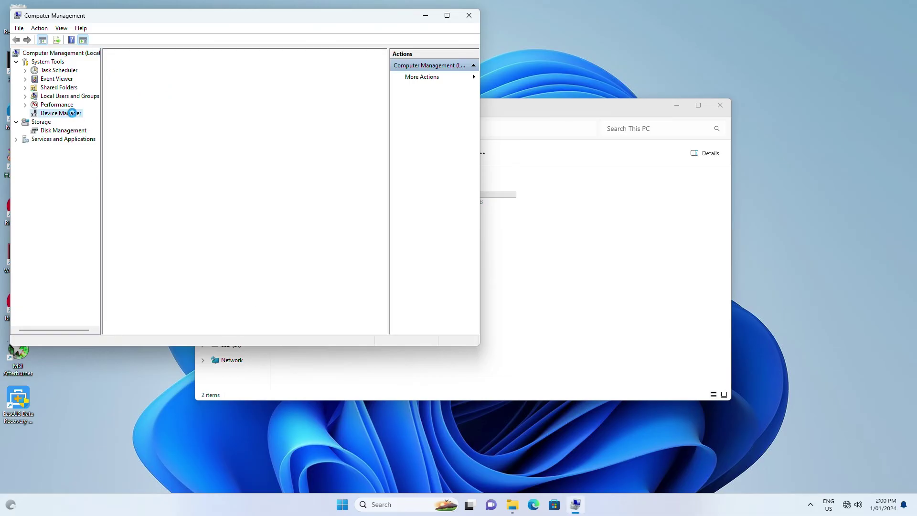
left_click(447, 16)
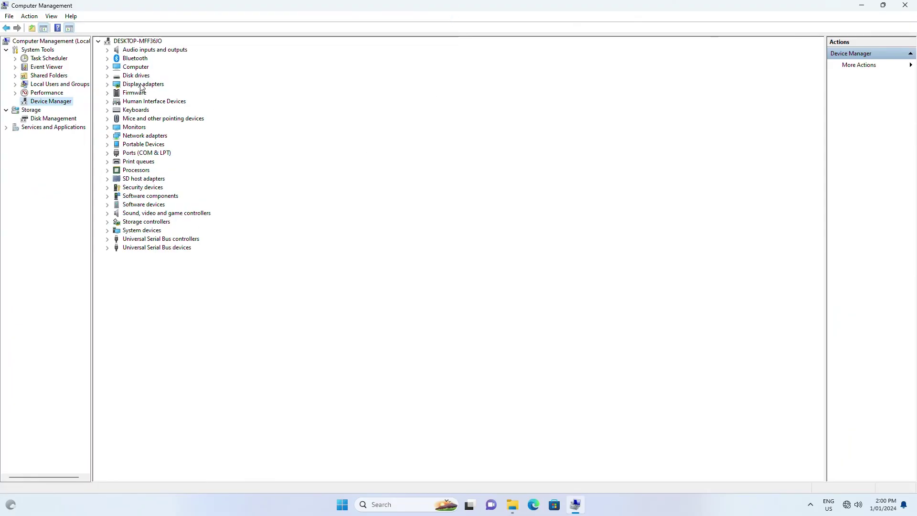
Uninstall the SanDisk Cruzer Blade USB Device from the Disk drives list.
left_click(108, 78)
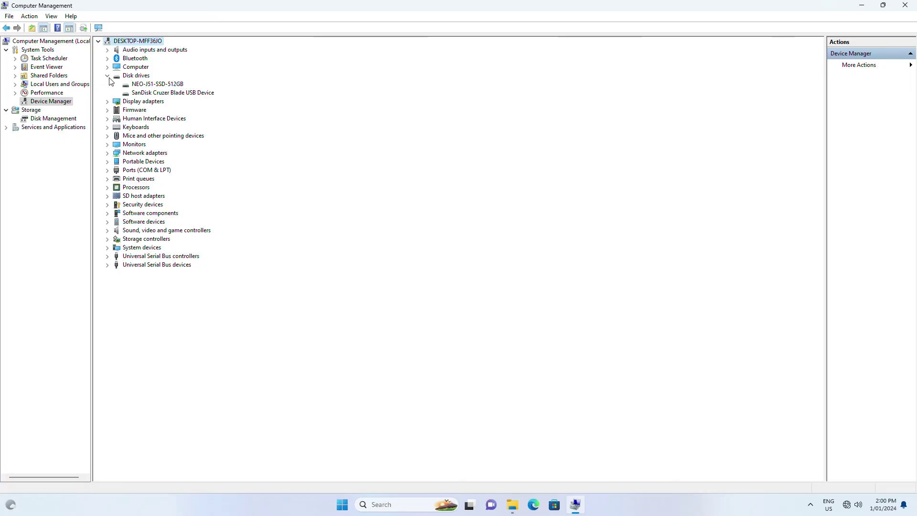
right_click(143, 94)
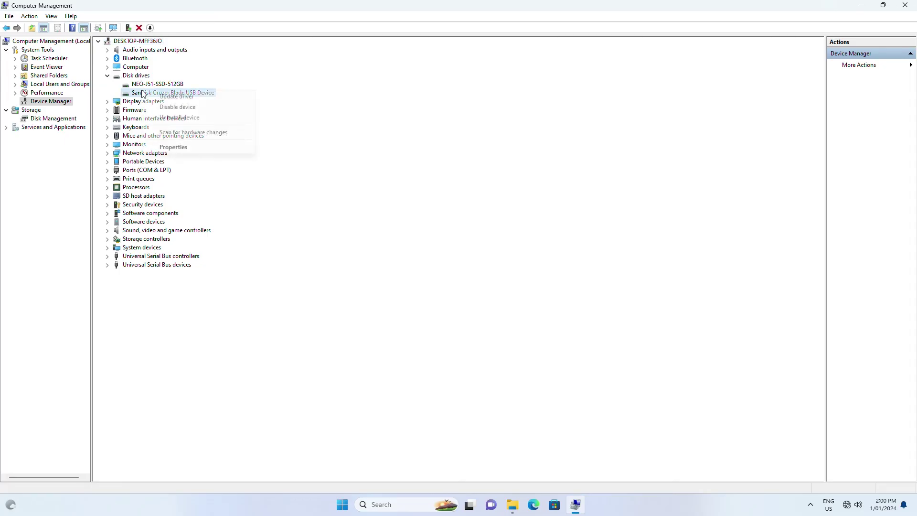
left_click(163, 118)
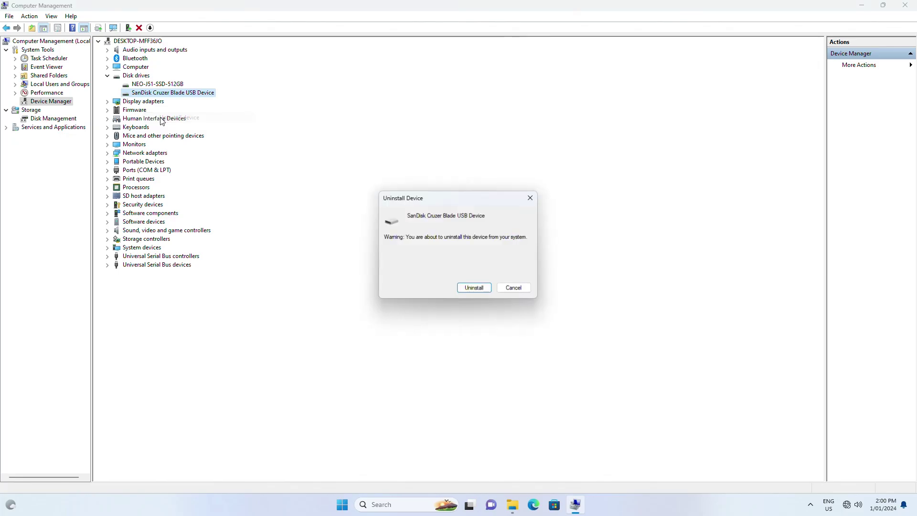
left_click(479, 291)
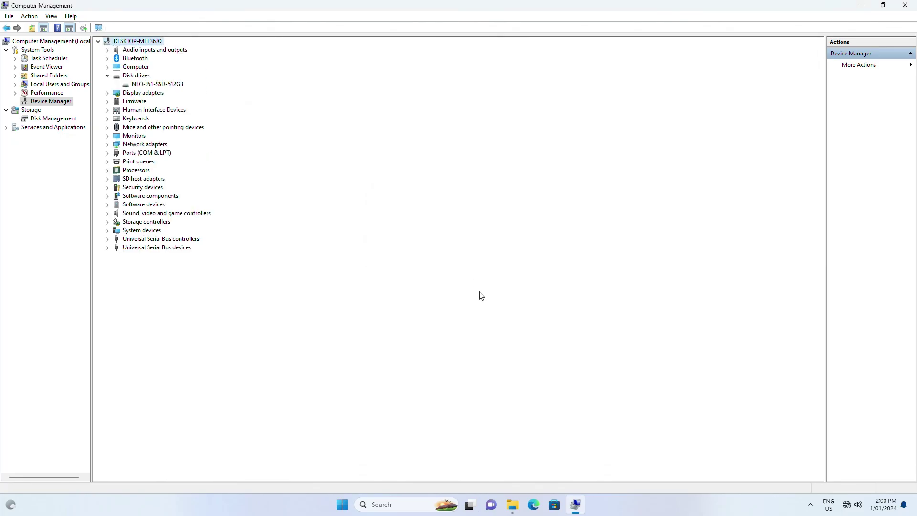
Close Computer Management and restart Windows from the Start menu's power options.
left_click(905, 5)
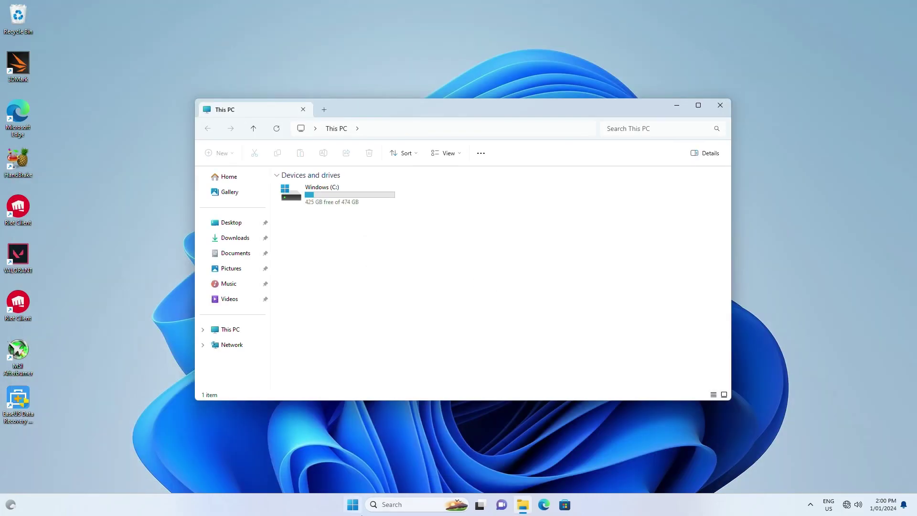
left_click(352, 504)
left_click(577, 472)
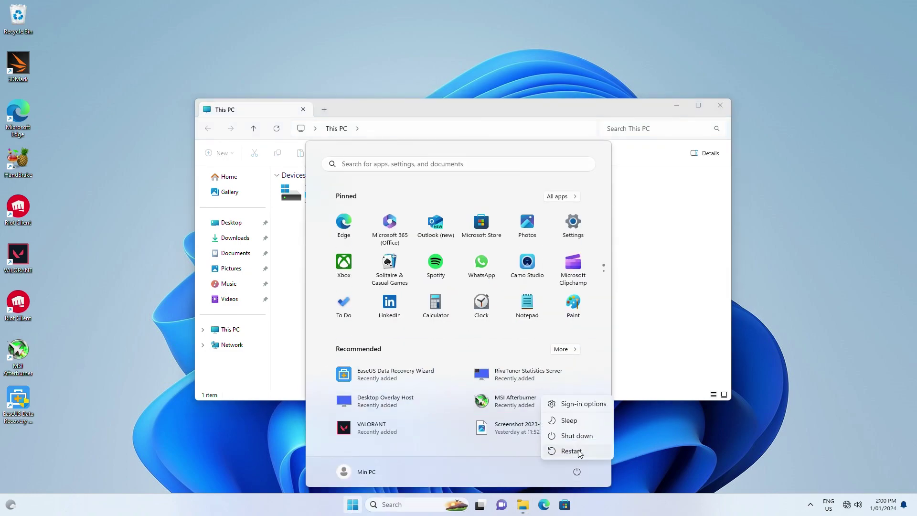